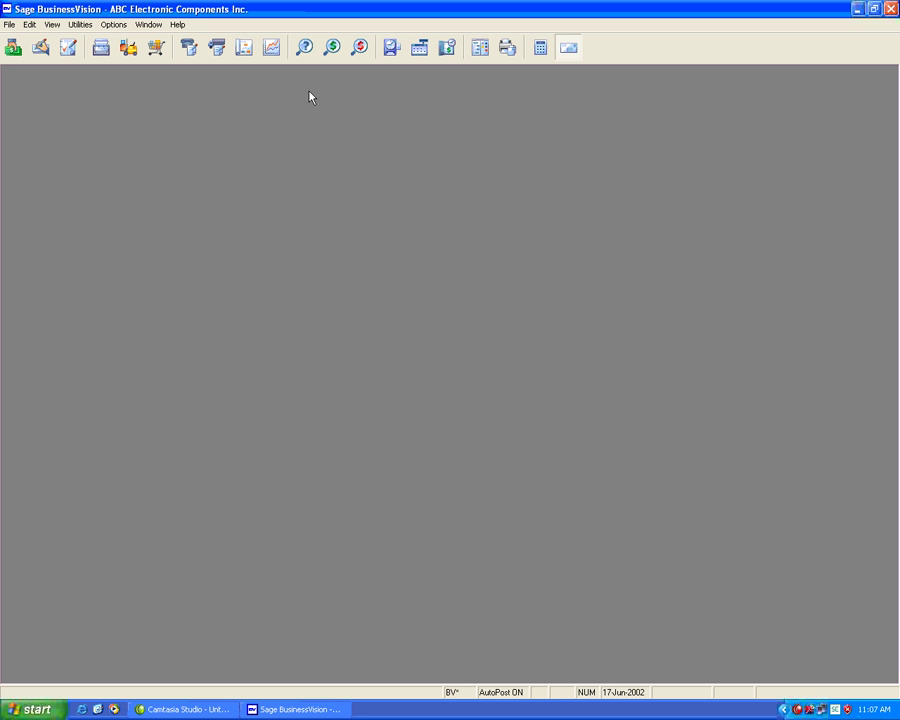
Check the product version, licence details and payroll tables date in Help's product information.
click(178, 25)
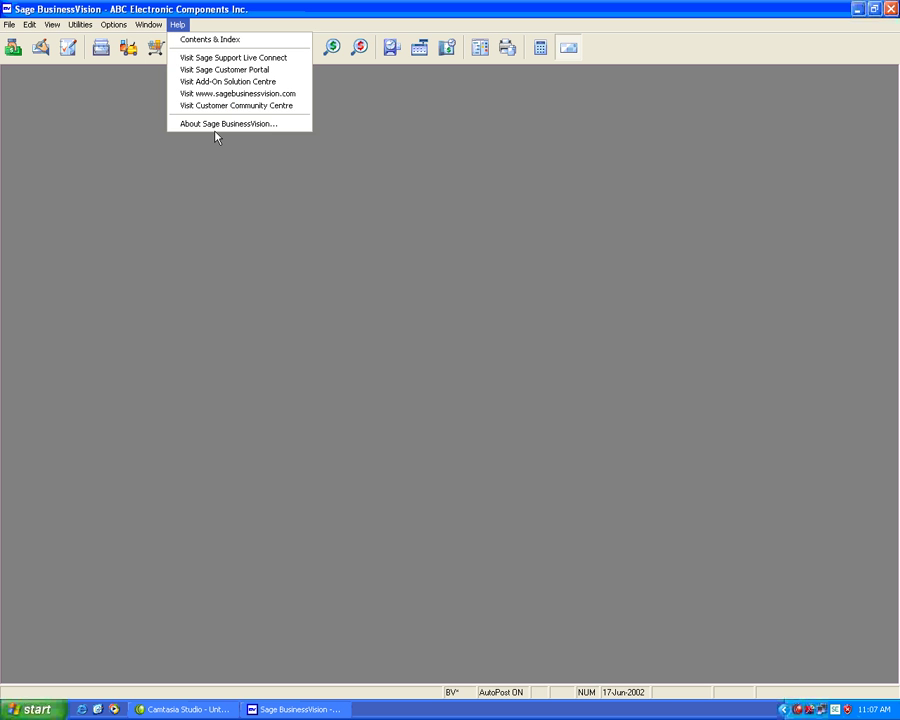
click(216, 124)
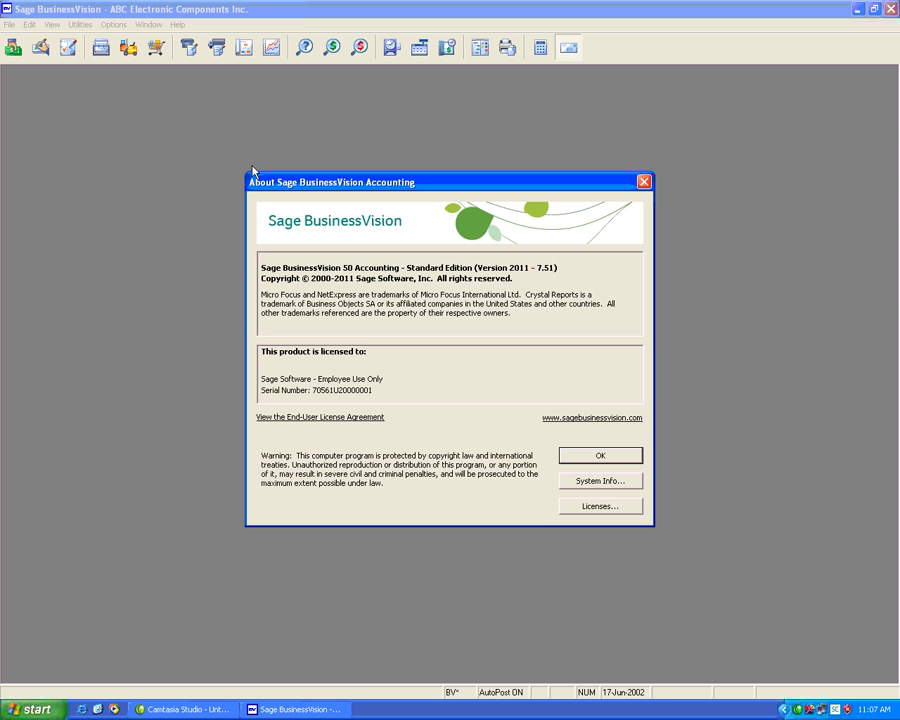
click(588, 484)
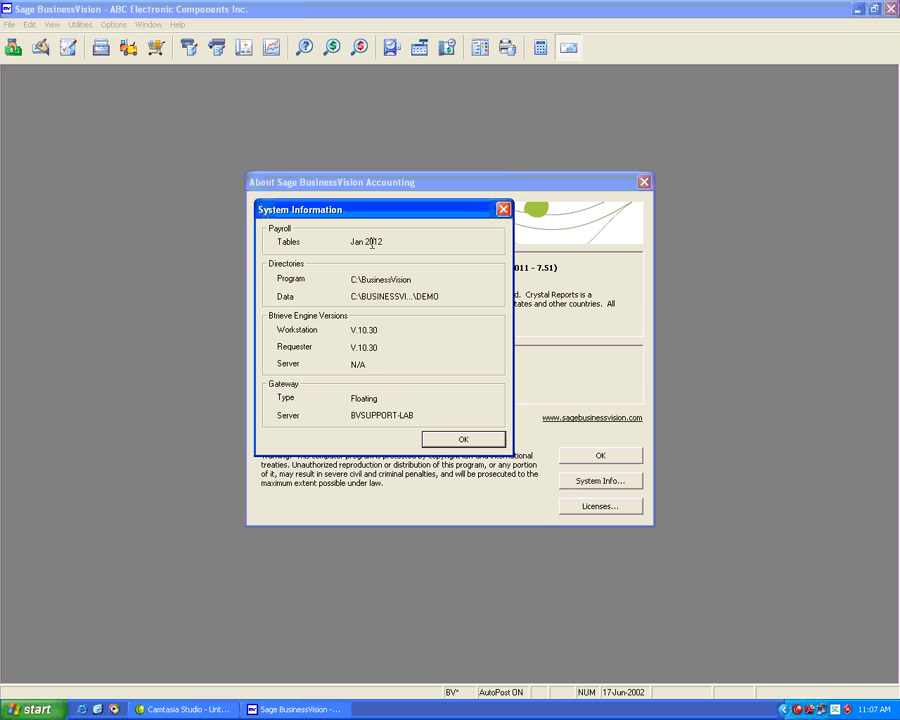
click(482, 440)
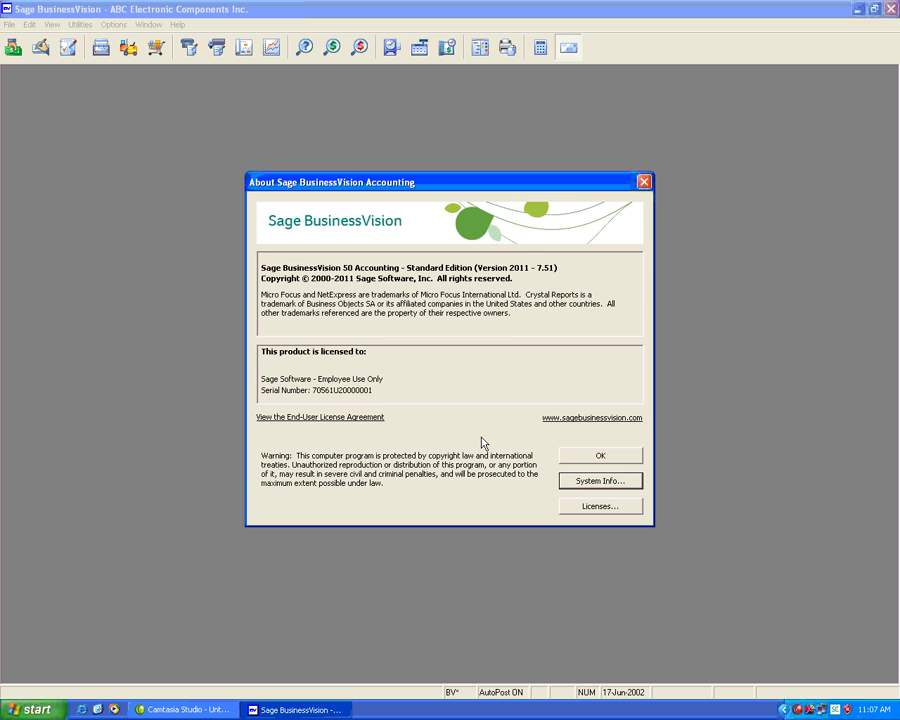
click(574, 452)
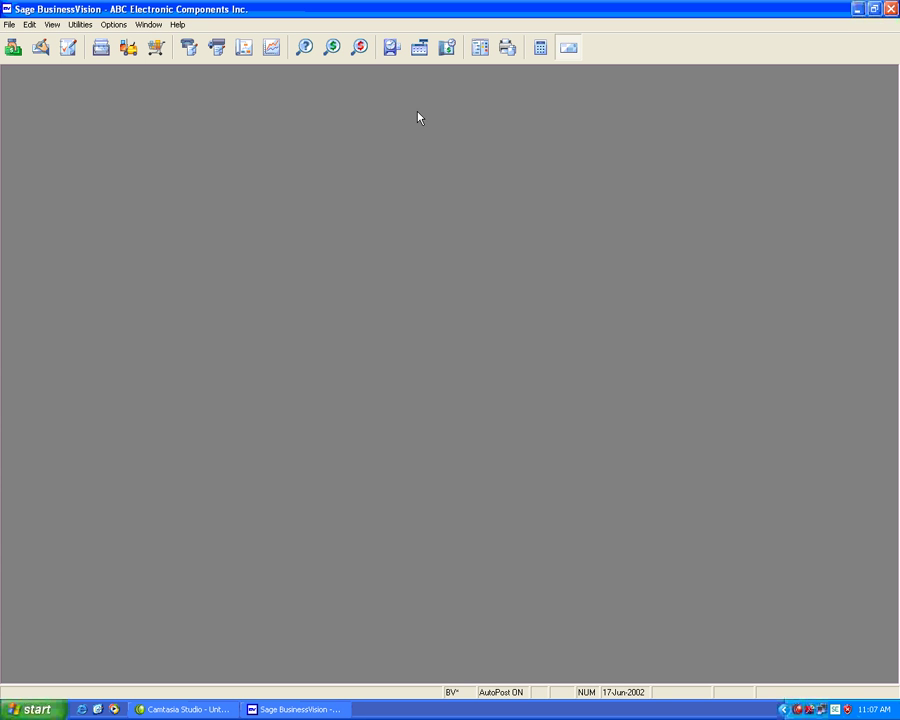
Open the employee records and jump to the last employee's Details tab.
click(391, 49)
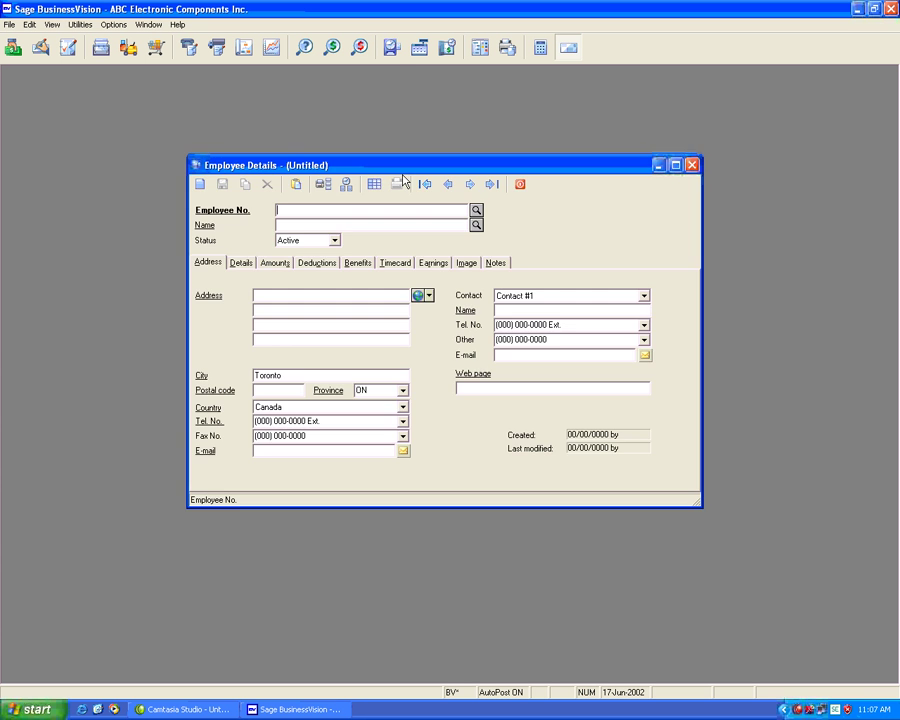
click(469, 186)
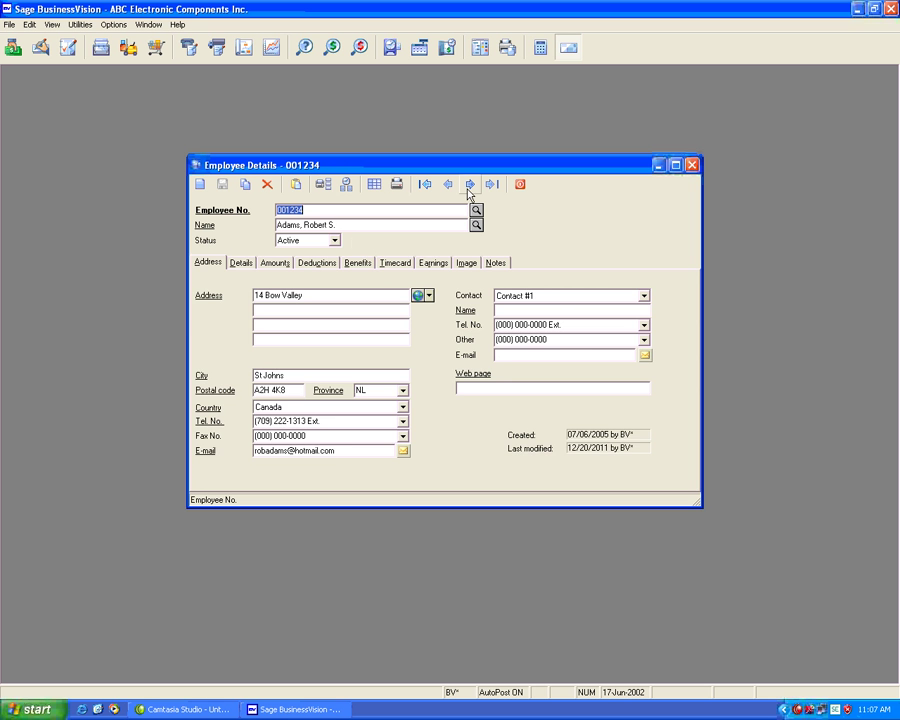
click(242, 263)
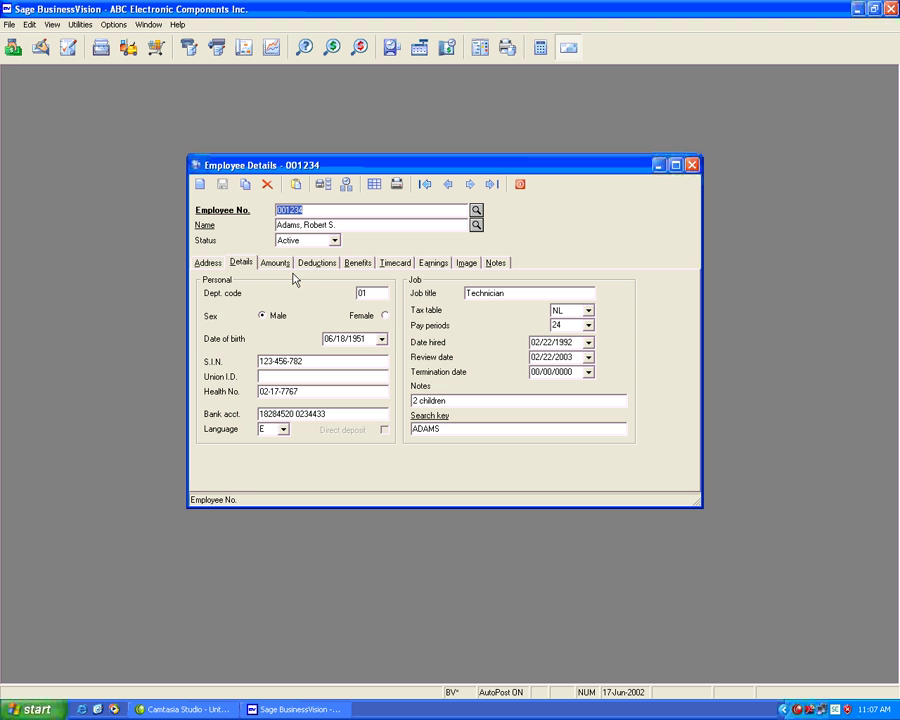
click(489, 186)
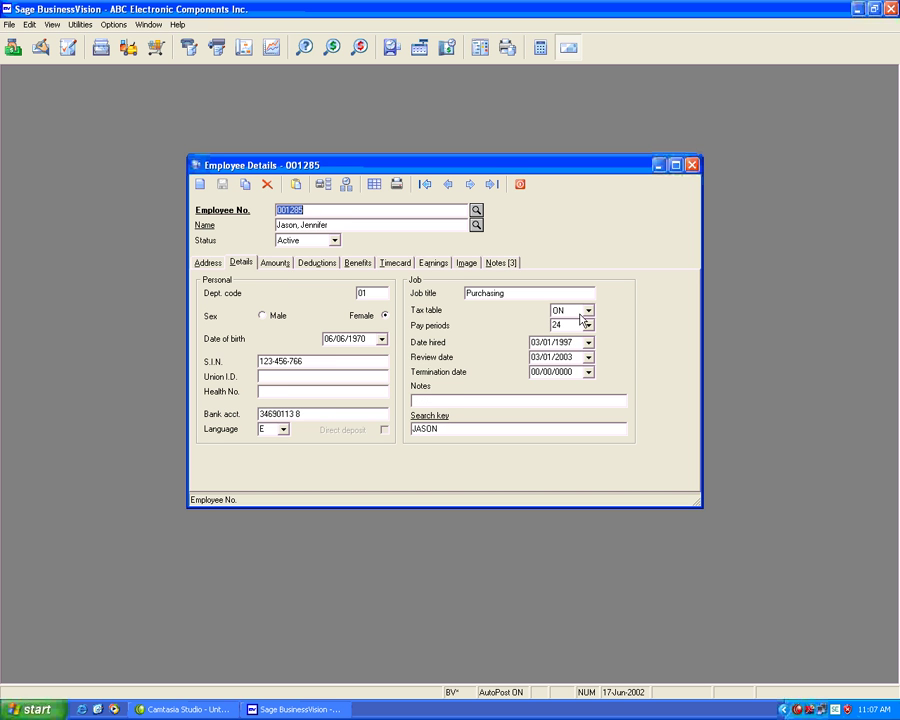
Review the employee's tax credit and salary on the Amounts tab, then close Employee Details.
click(274, 264)
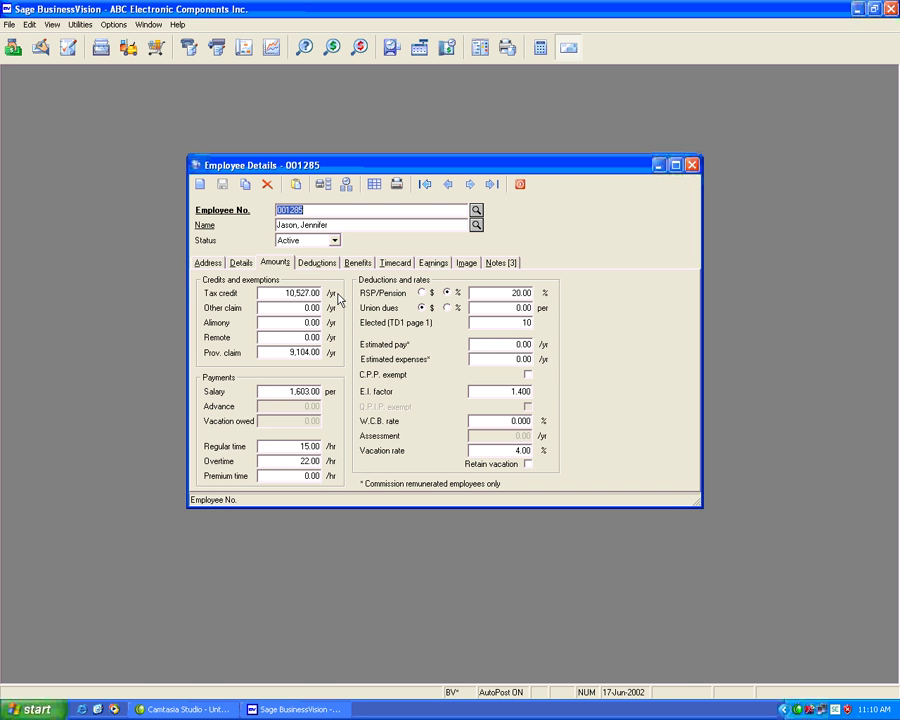
key(Escape)
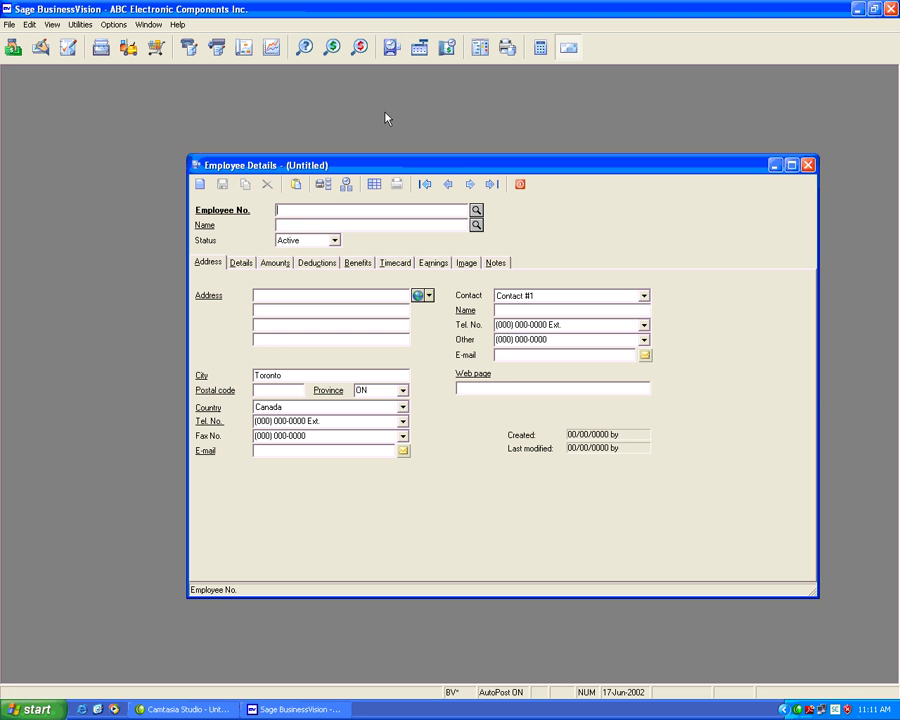
click(492, 186)
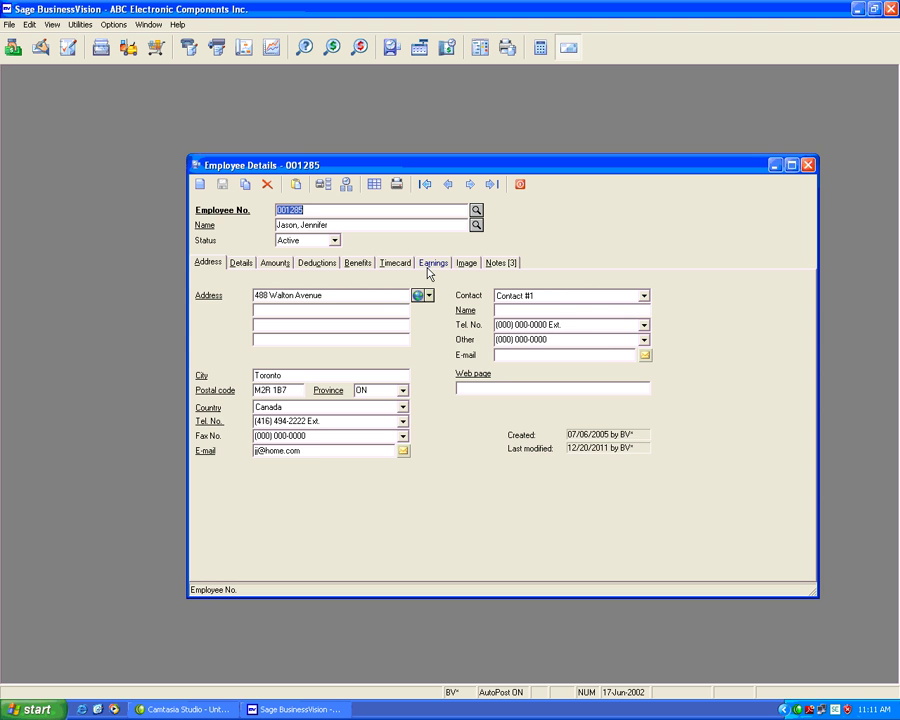
click(433, 263)
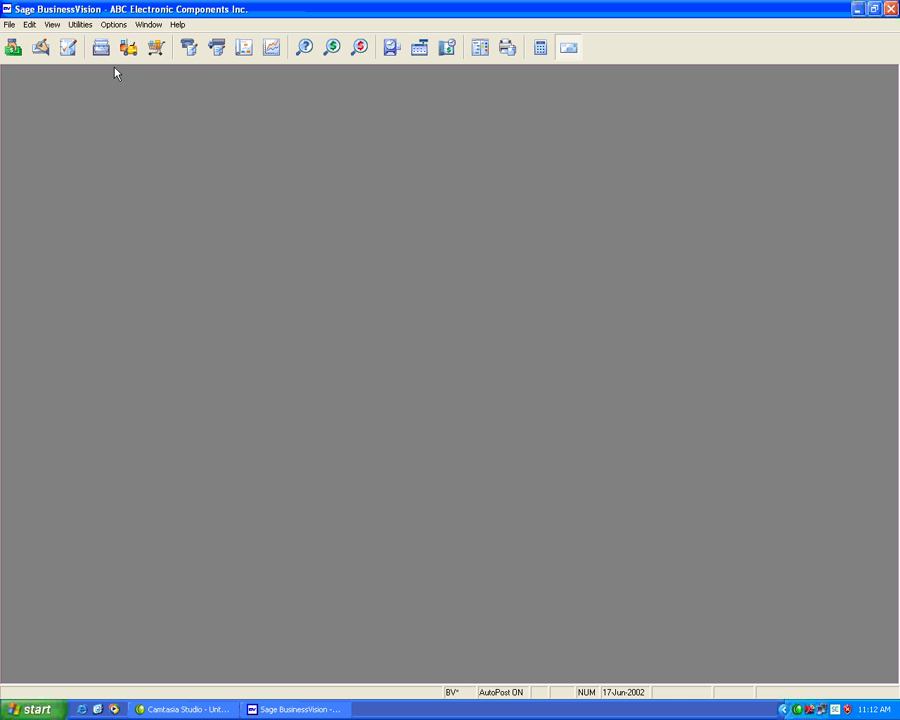
click(80, 24)
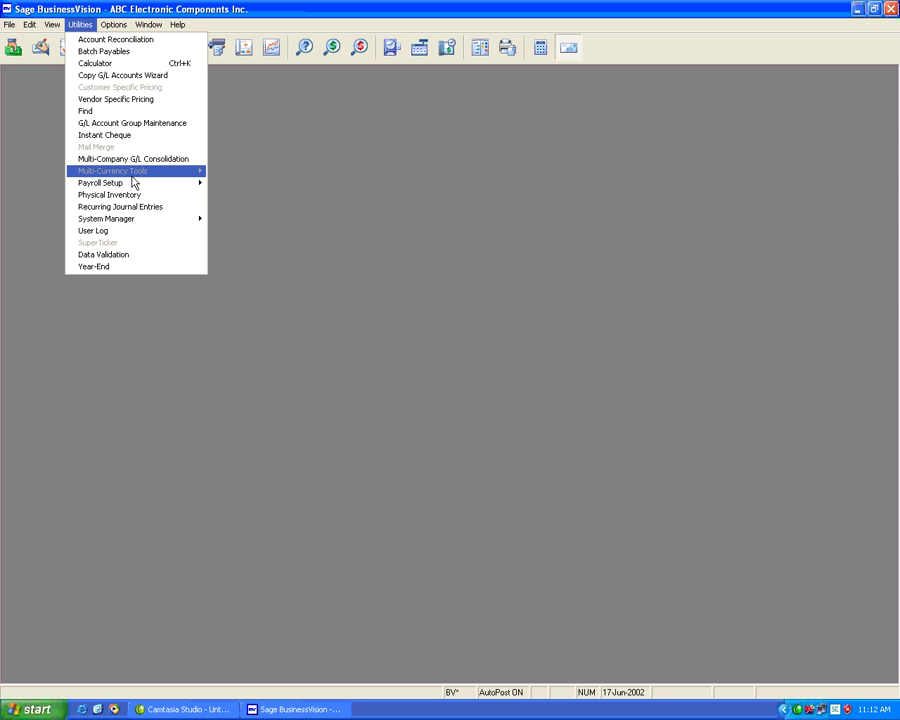
mouse_move(156, 185)
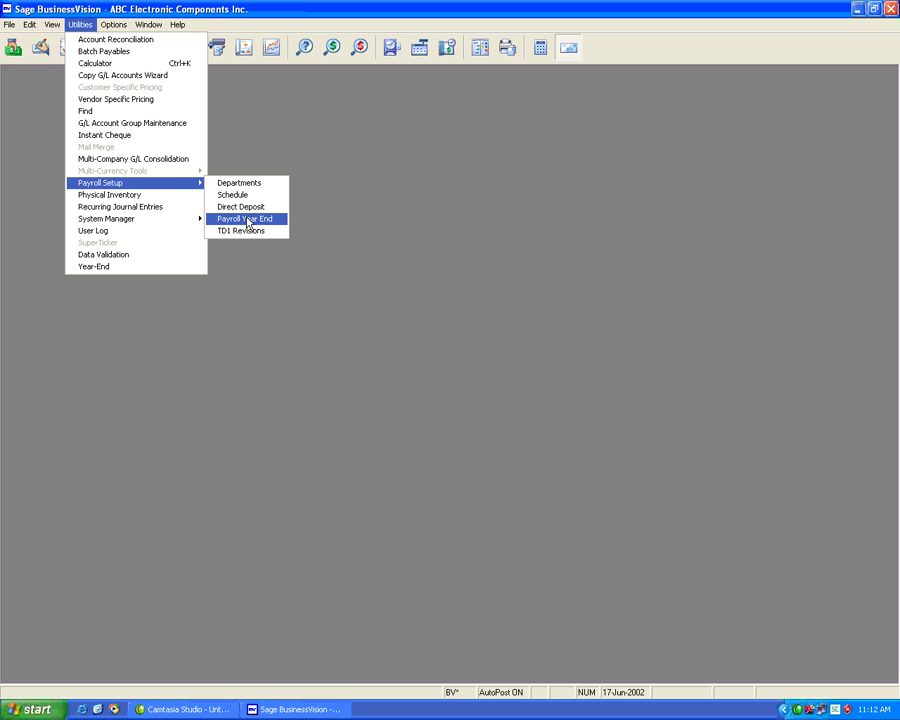
click(247, 220)
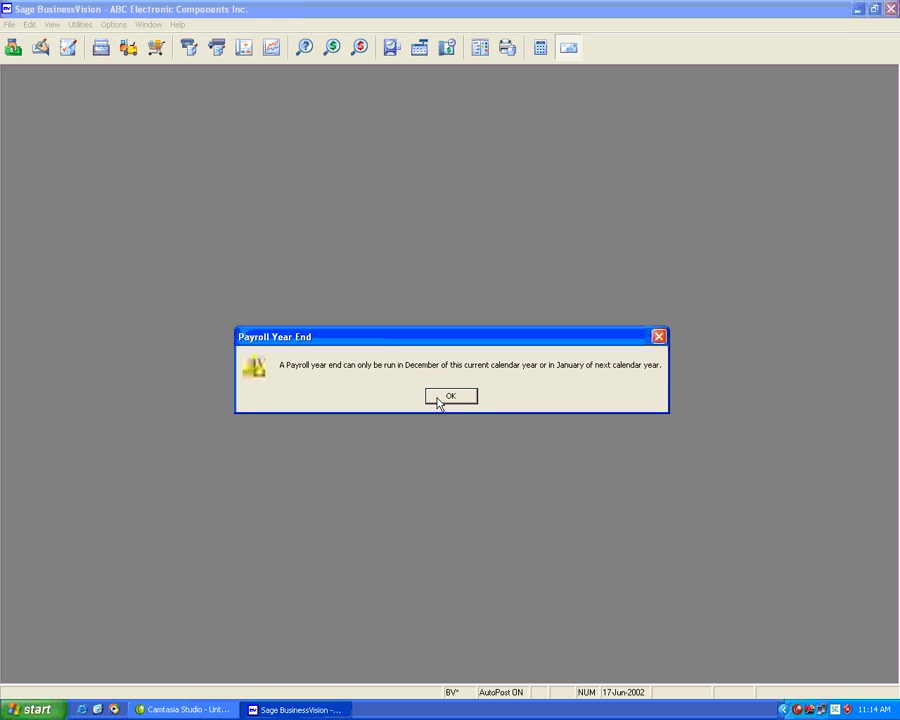
key(Return)
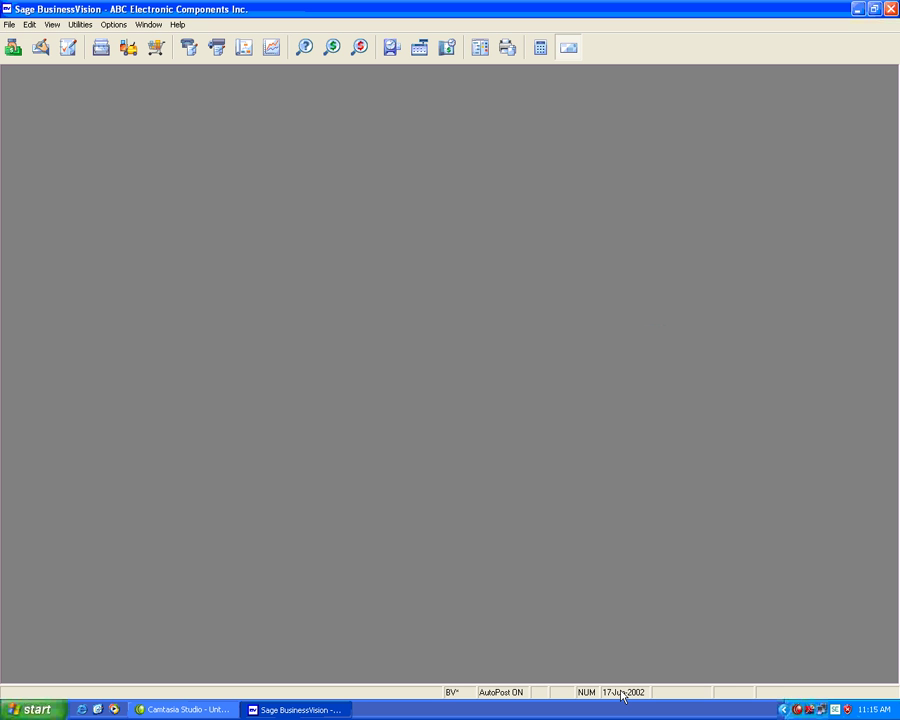
click(9, 25)
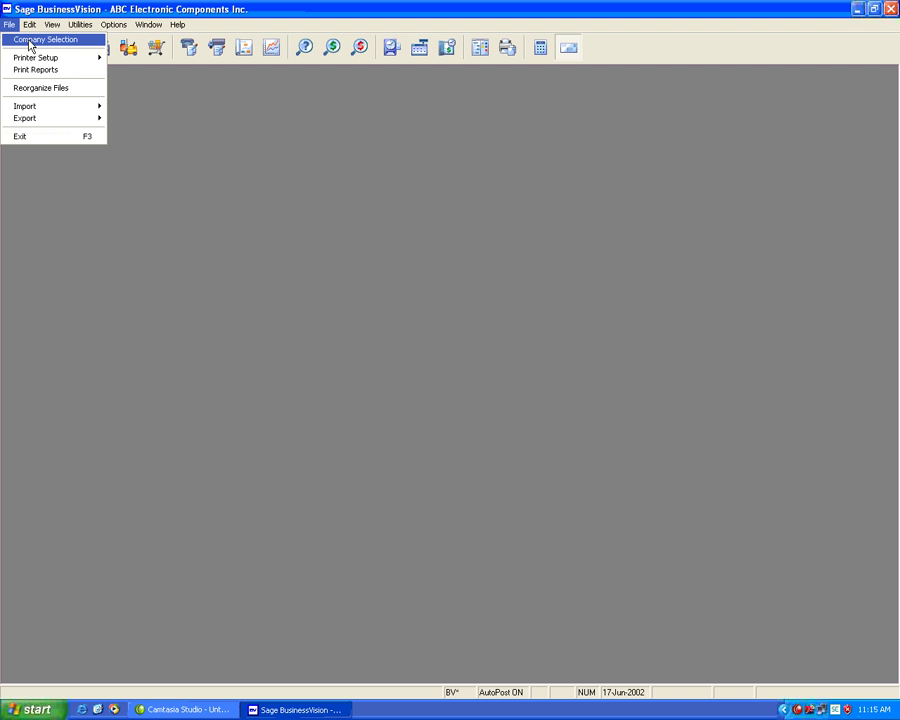
click(30, 42)
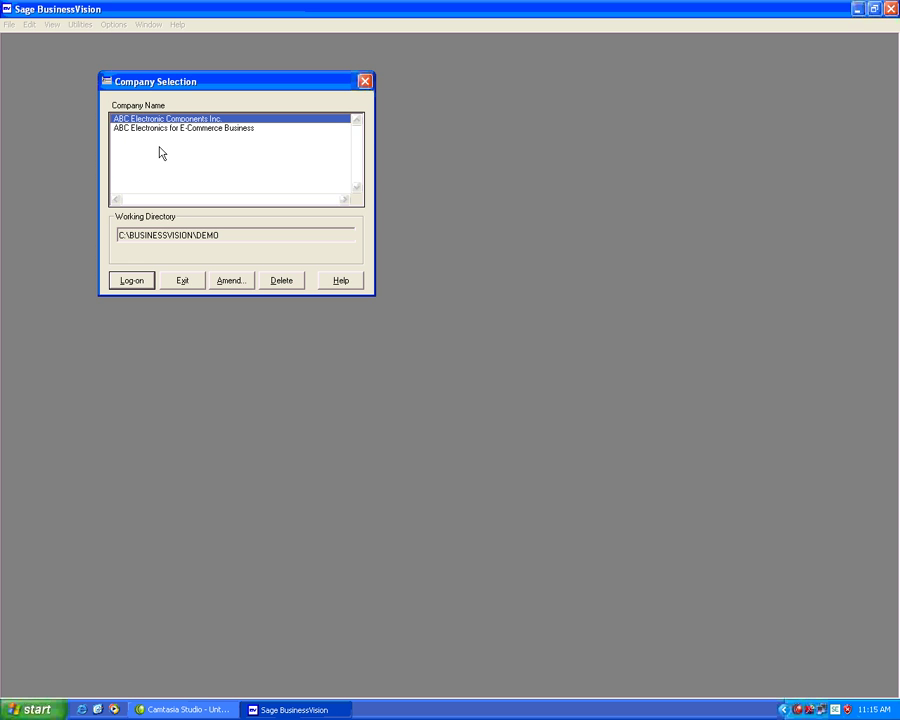
key(Return)
text(B)
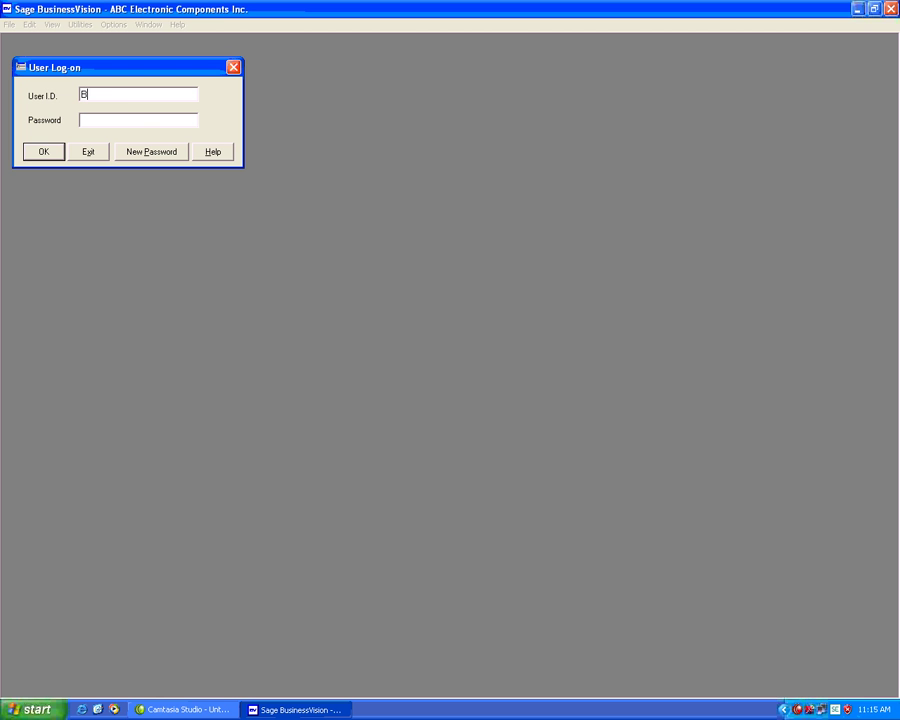
text(USINESS)
key(Tab)
text(*****)
key(Return)
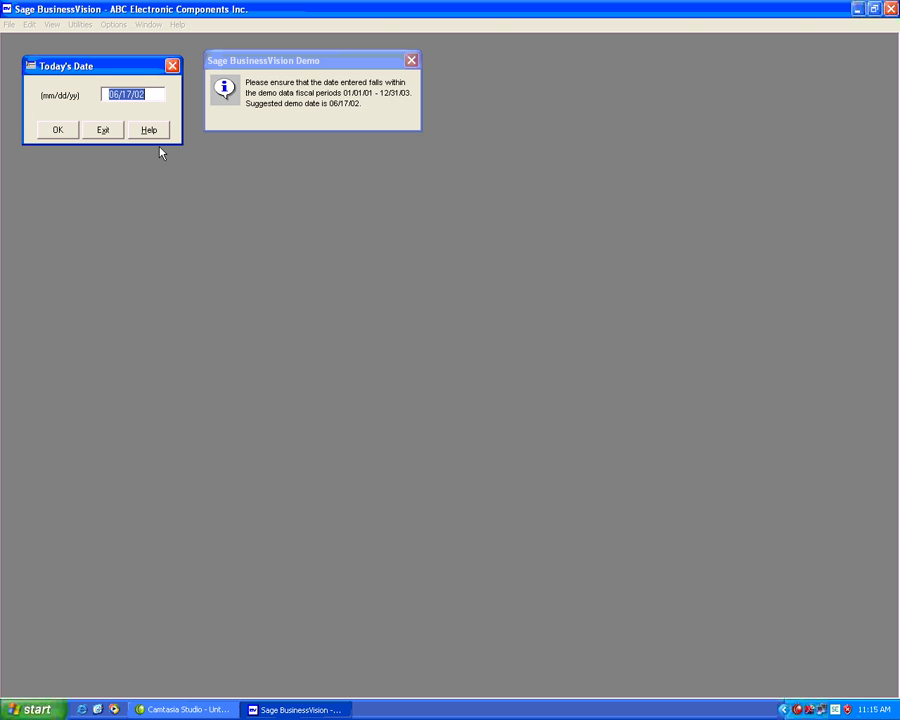
text(12/31/02)
key(Return)
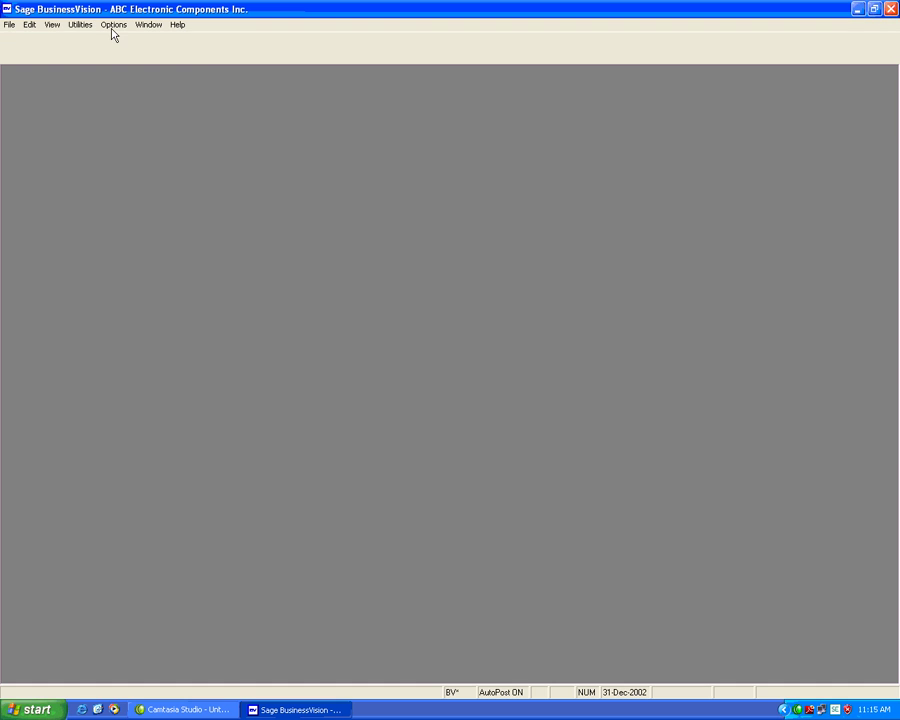
Run Payroll Year End from Utilities > Payroll Setup without removing timecards, and acknowledge completion.
click(80, 25)
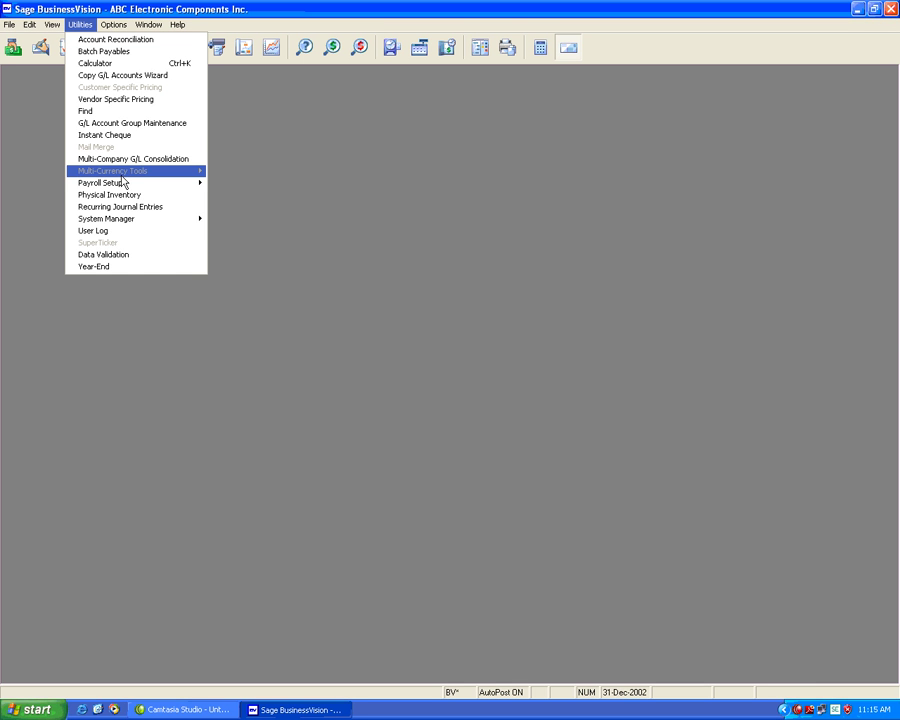
mouse_move(123, 182)
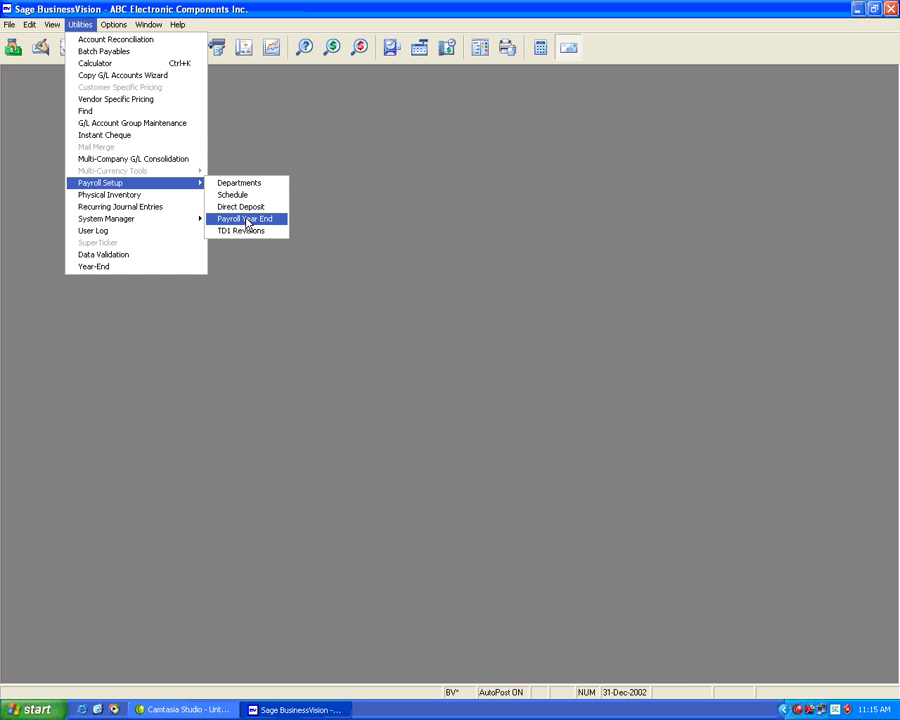
click(246, 220)
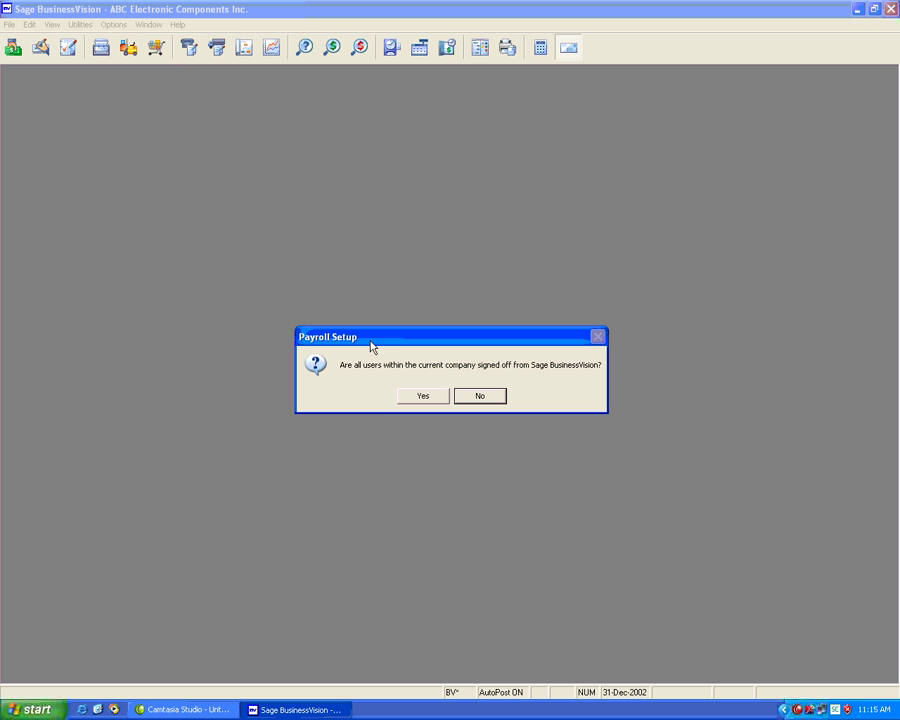
click(423, 396)
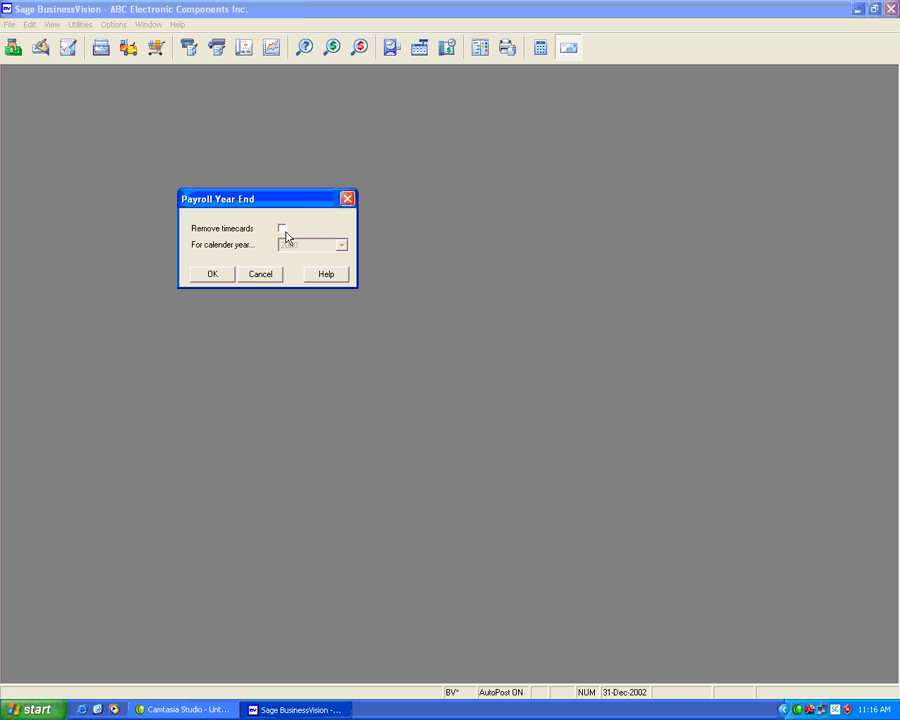
click(213, 275)
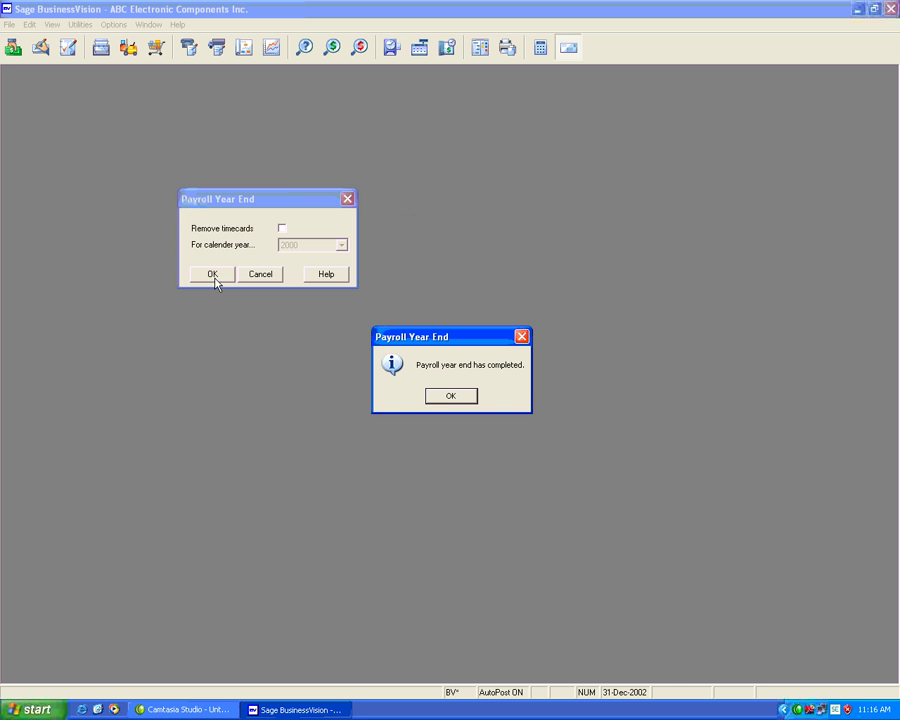
click(447, 396)
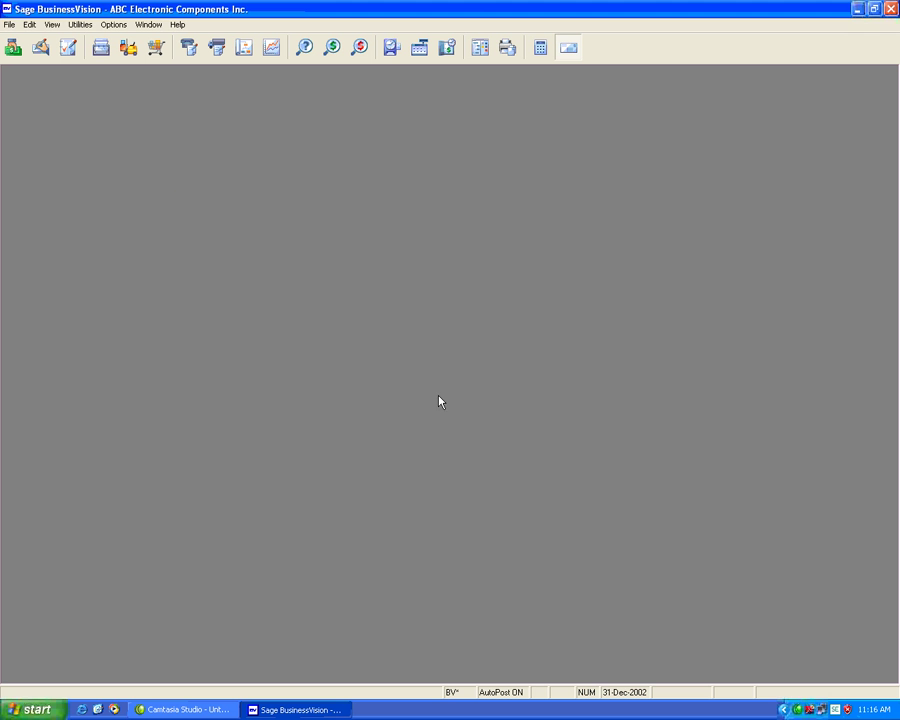
click(391, 50)
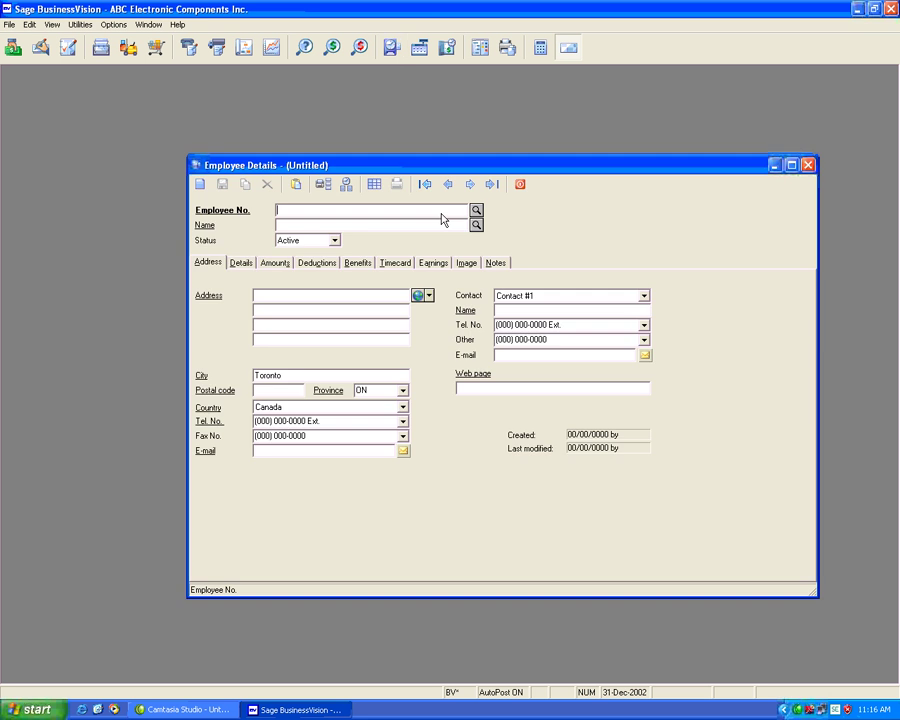
click(490, 185)
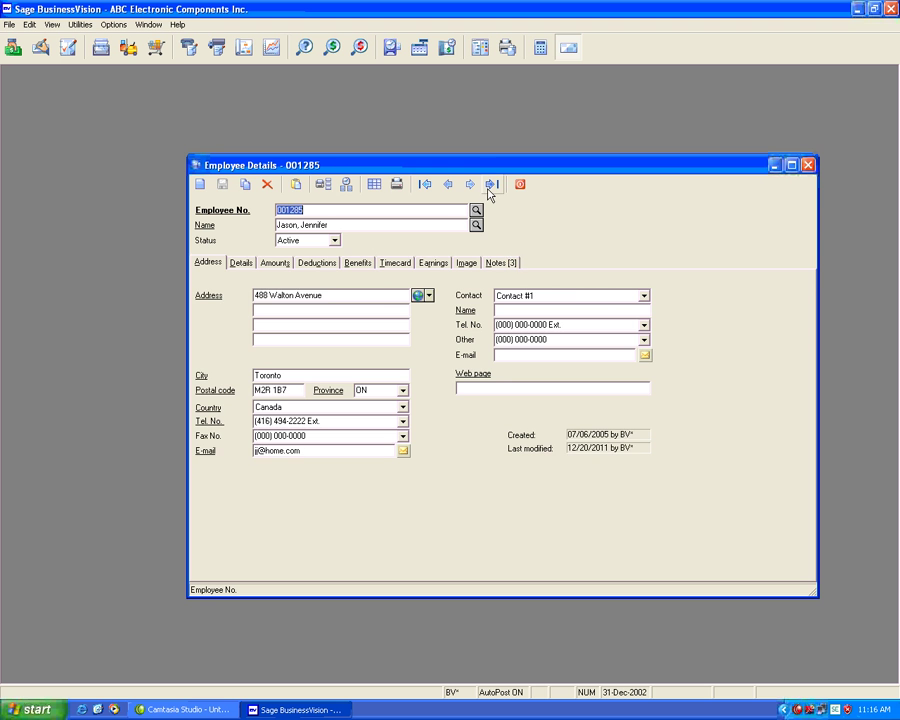
click(433, 264)
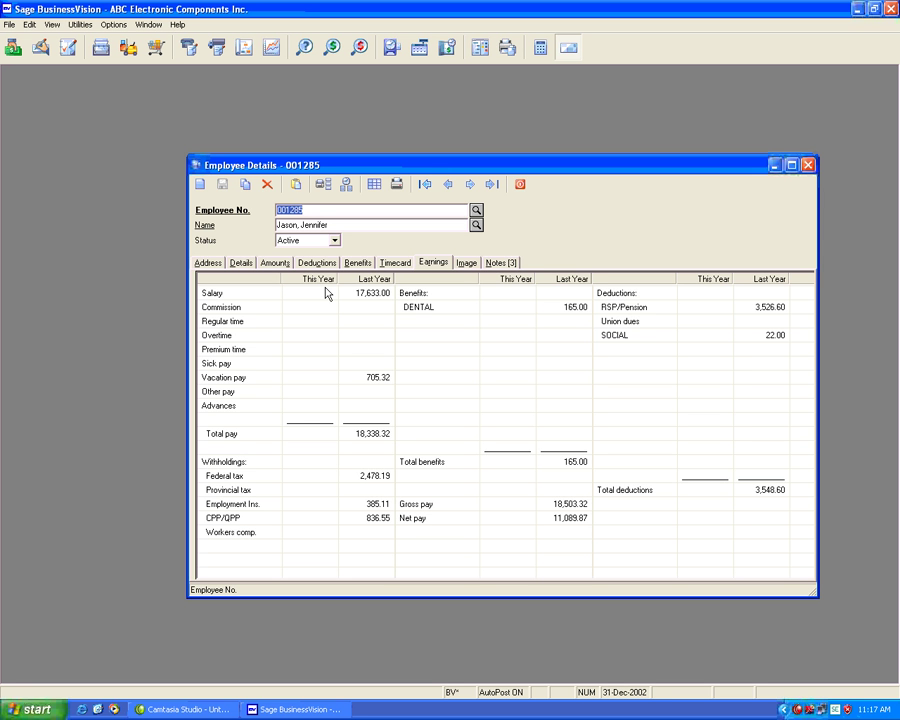
click(521, 185)
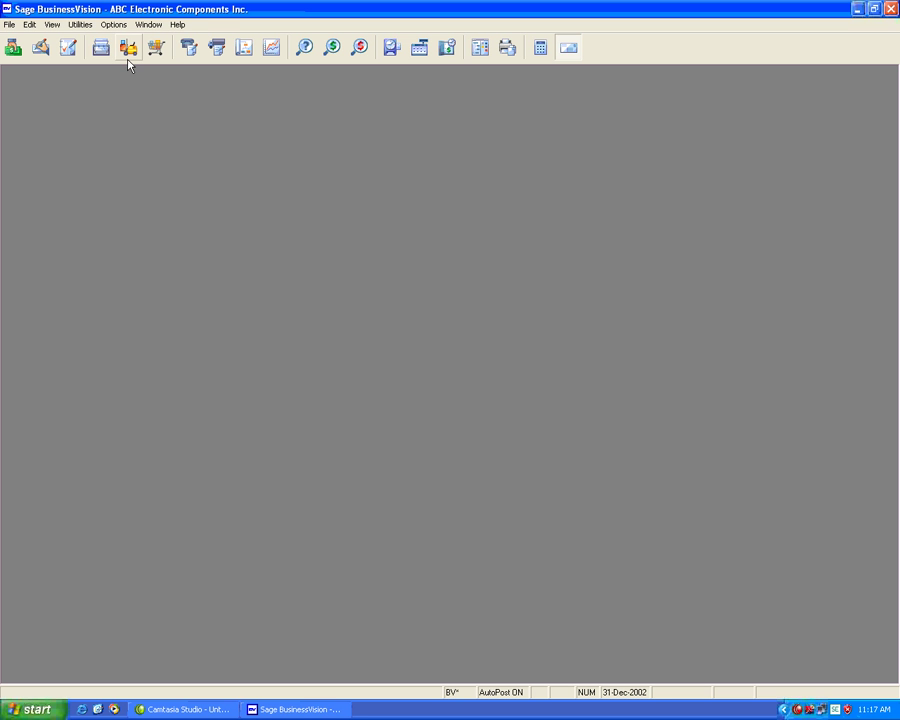
Run Payroll Setup's TD1 Revisions with indexation factor 1.028 and dismiss the completion message.
click(87, 27)
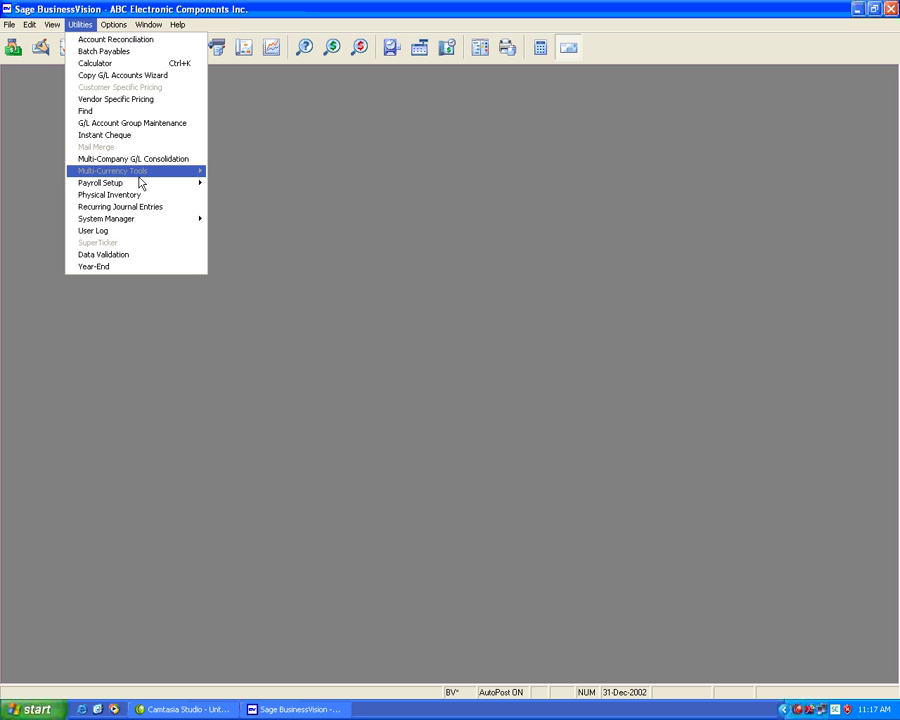
mouse_move(166, 189)
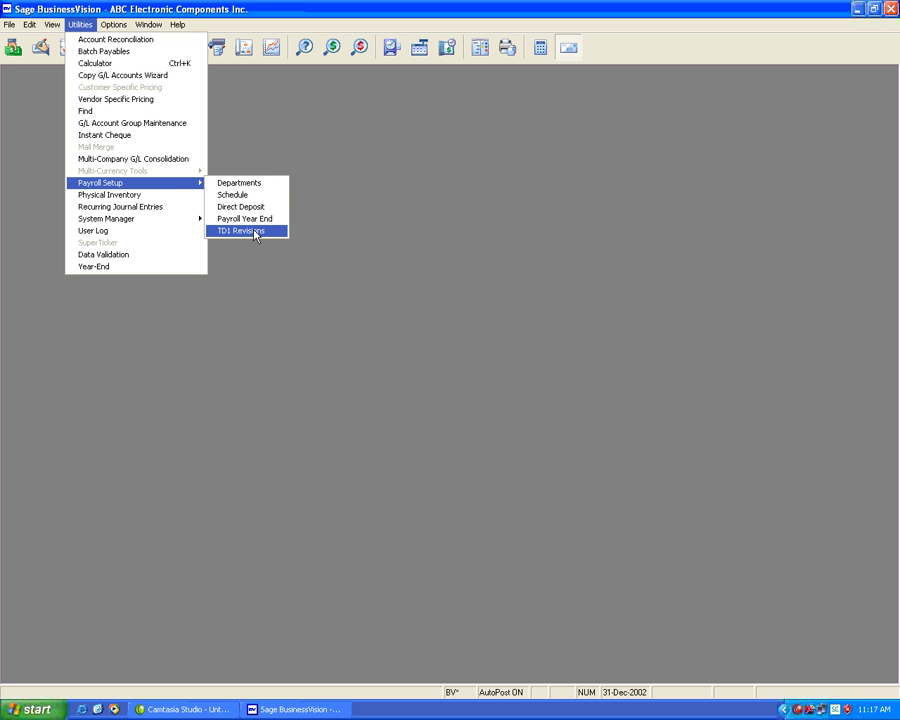
click(256, 233)
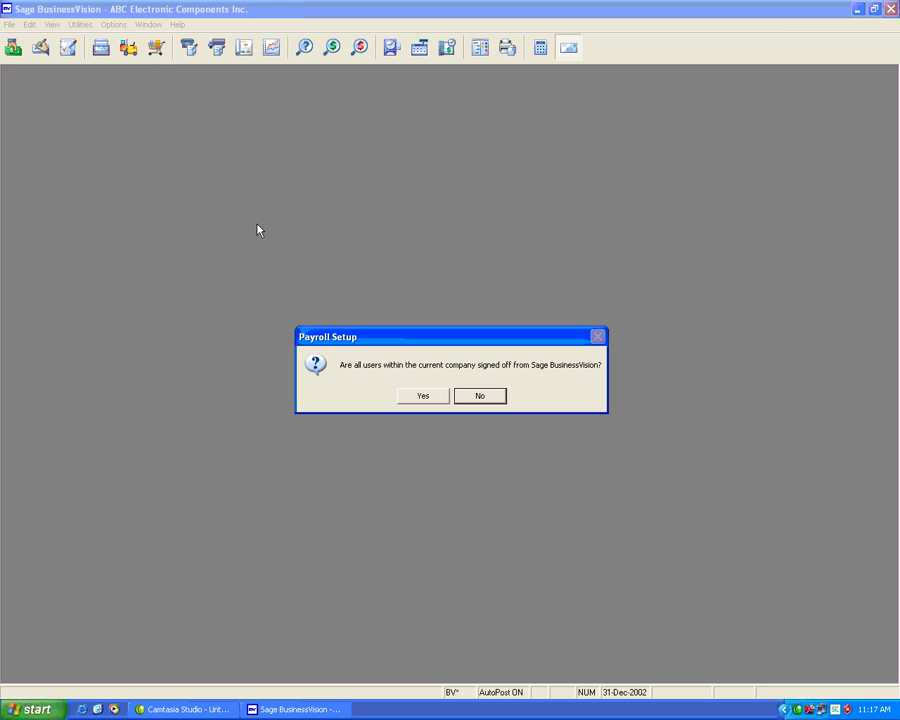
click(432, 400)
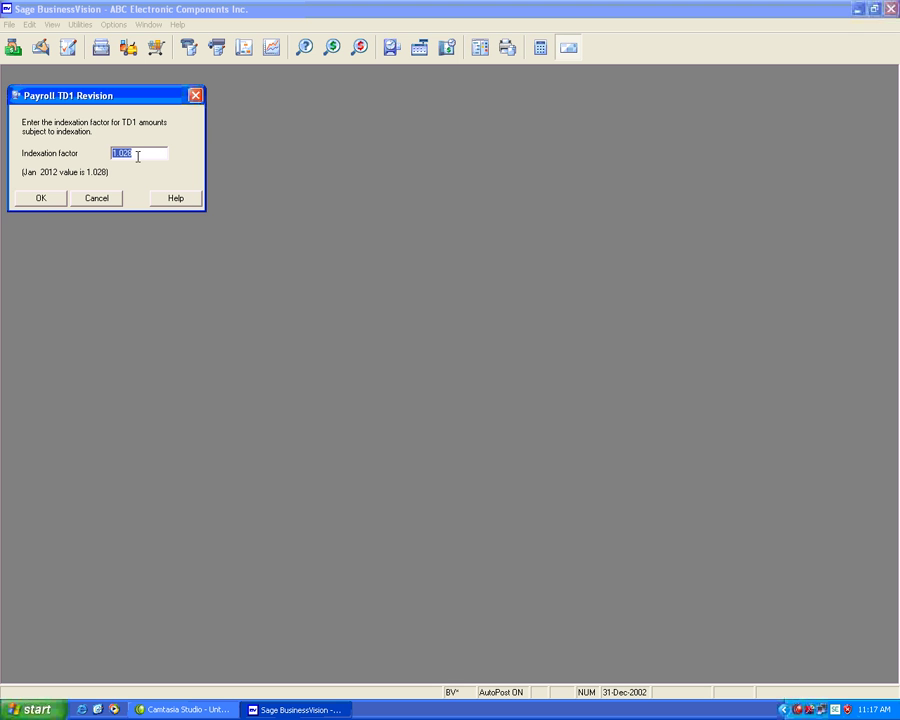
click(146, 156)
click(41, 198)
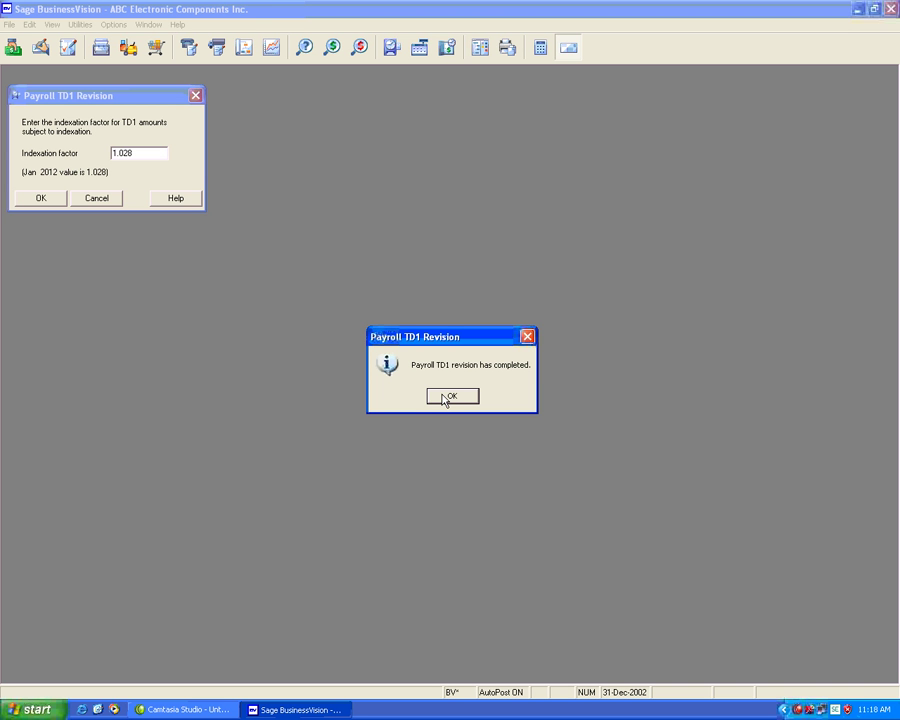
click(450, 396)
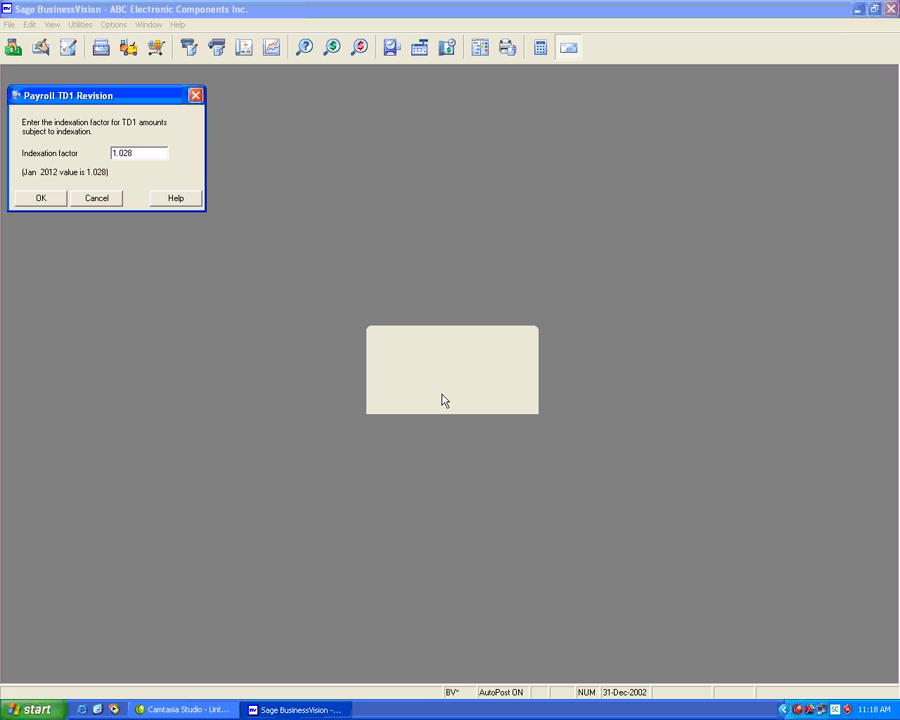
key(Return)
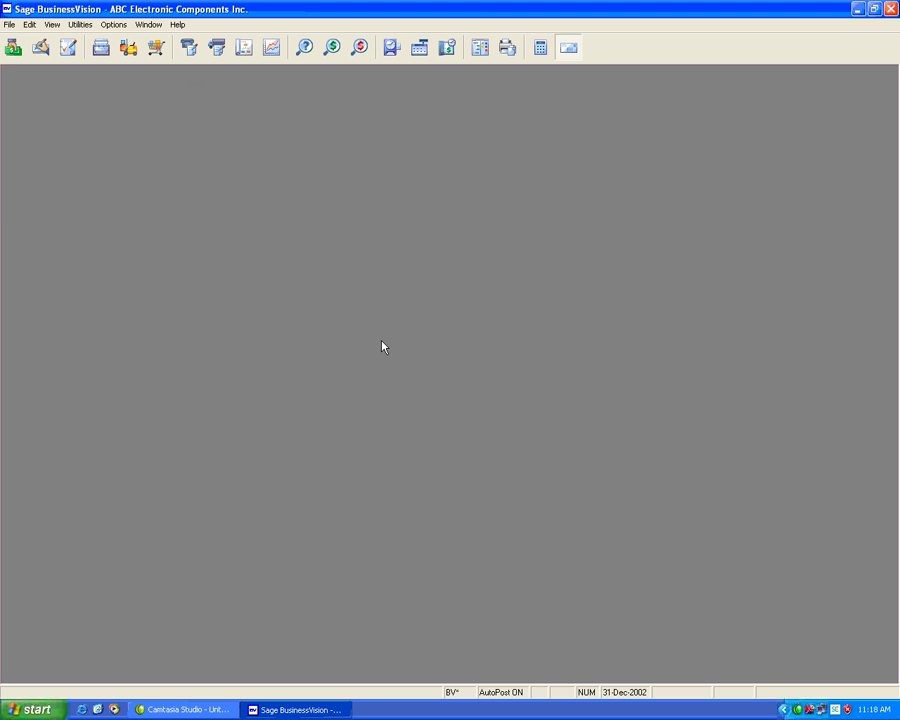
Reopen the last employee's Amounts tab showing 10,822.00 tax credit and 9,404.00 provincial claim.
click(391, 48)
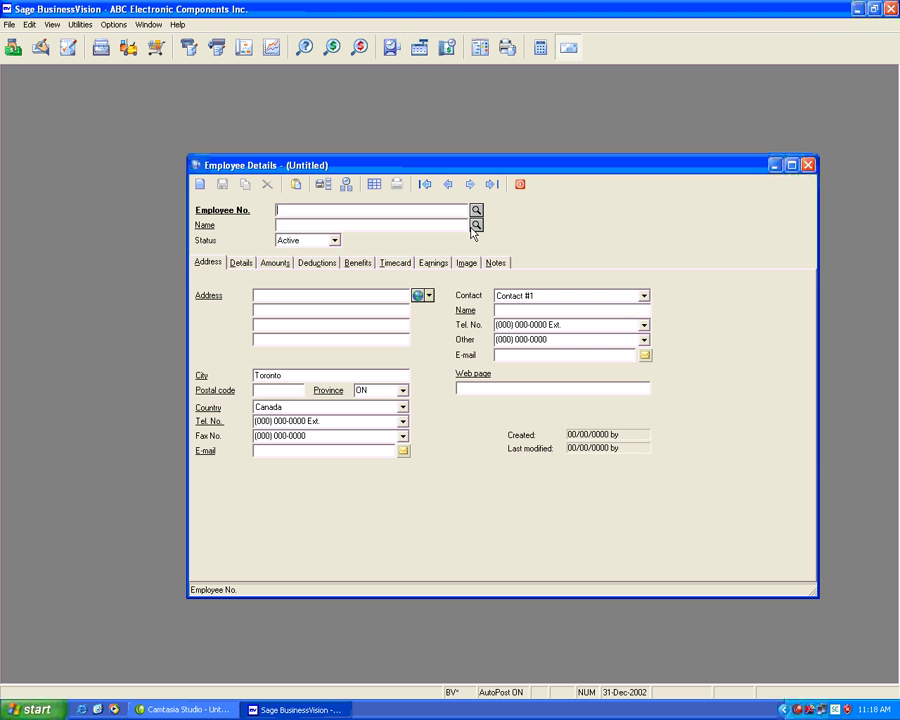
click(491, 185)
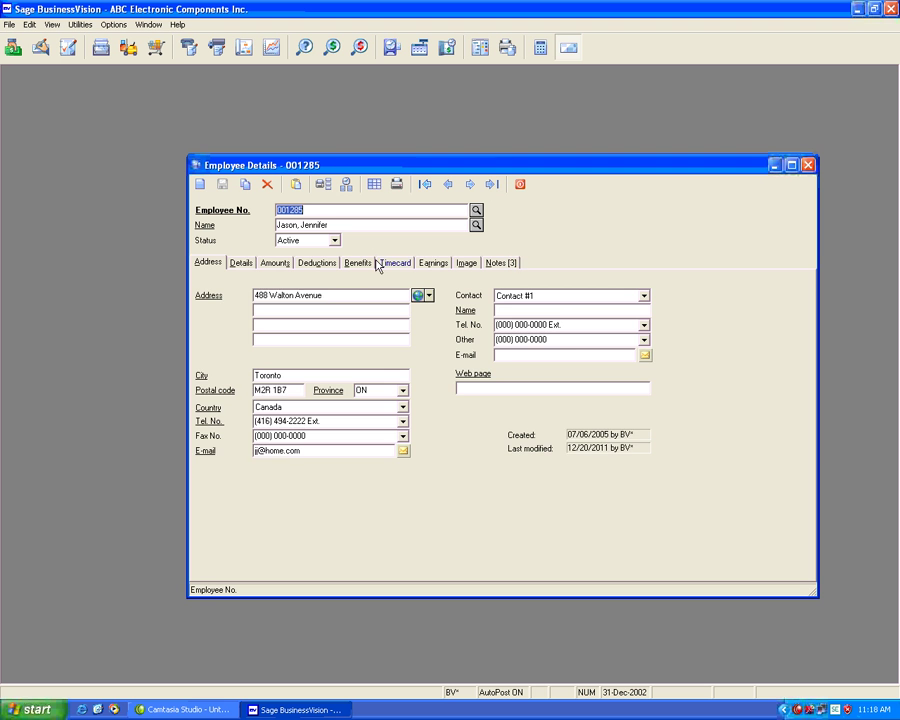
click(242, 263)
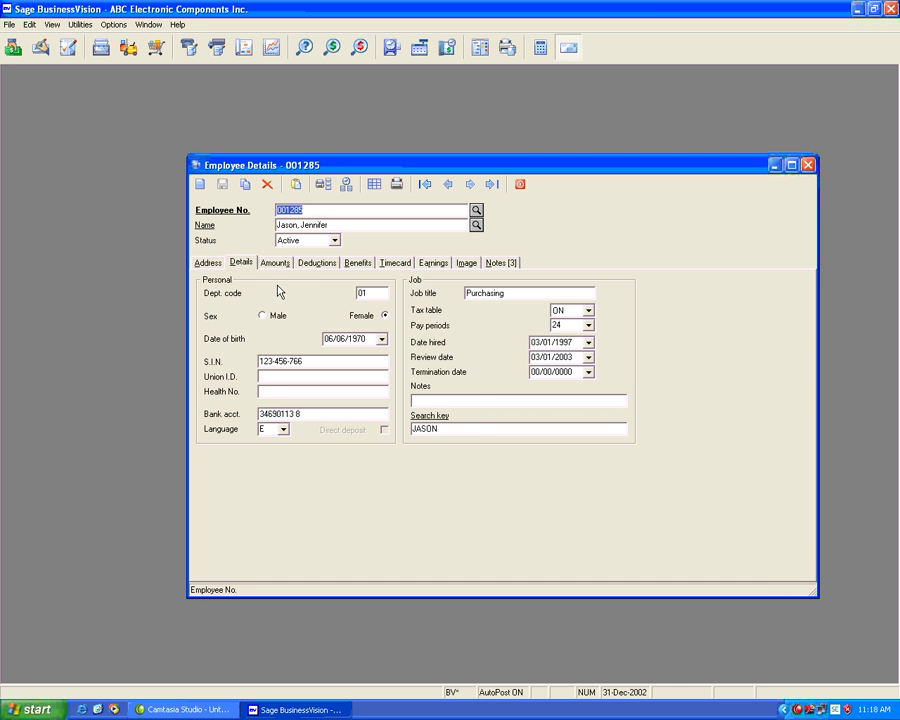
key(ctrl+Tab)
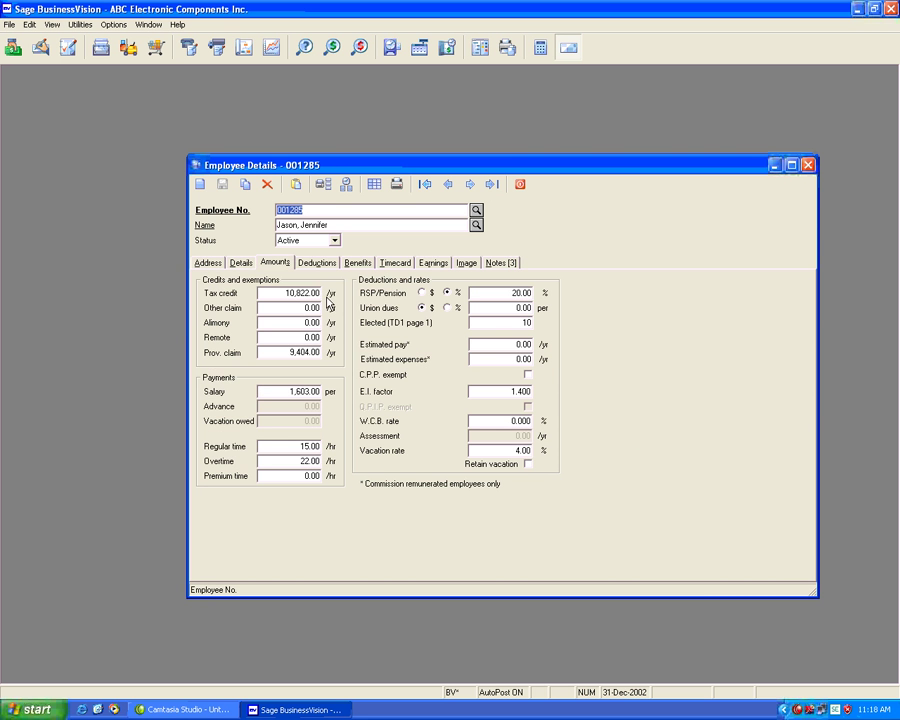